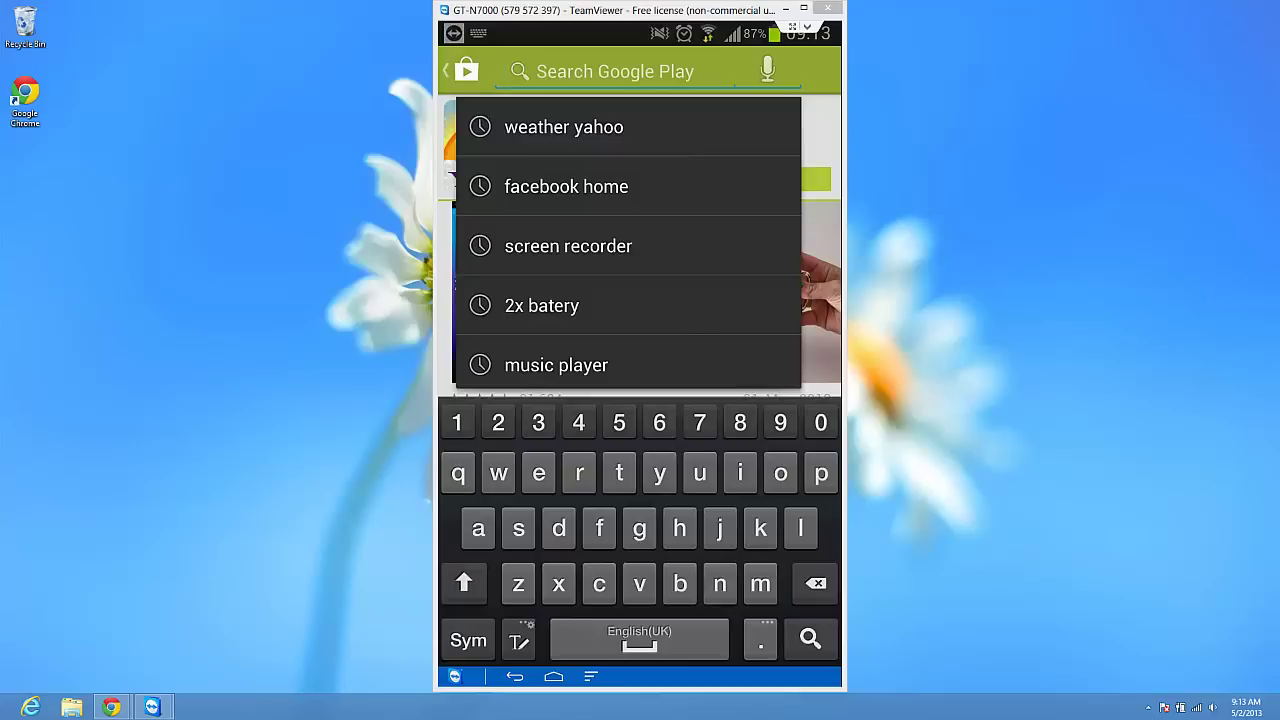
- Search Google Play for 'outloo' and open the Outlook.com app listing by Microsoft + Seven
text(o)
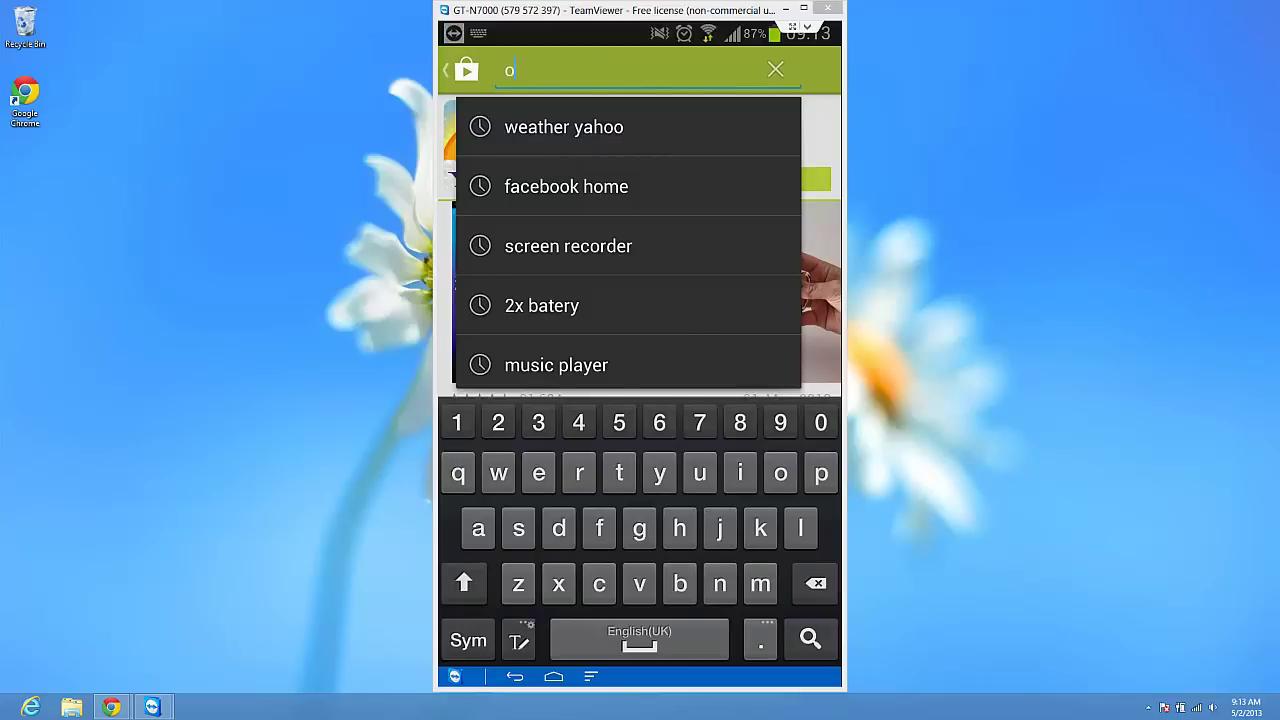
text(ut)
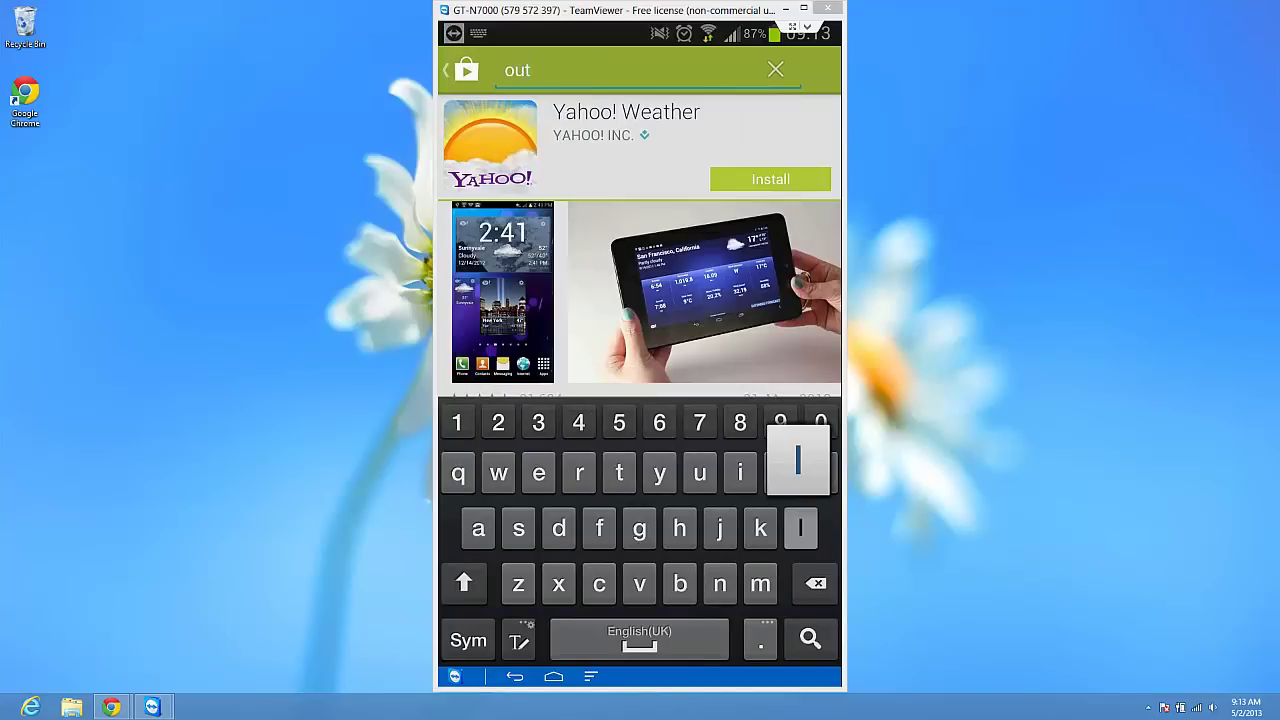
text(looo)
key(BackSpace)
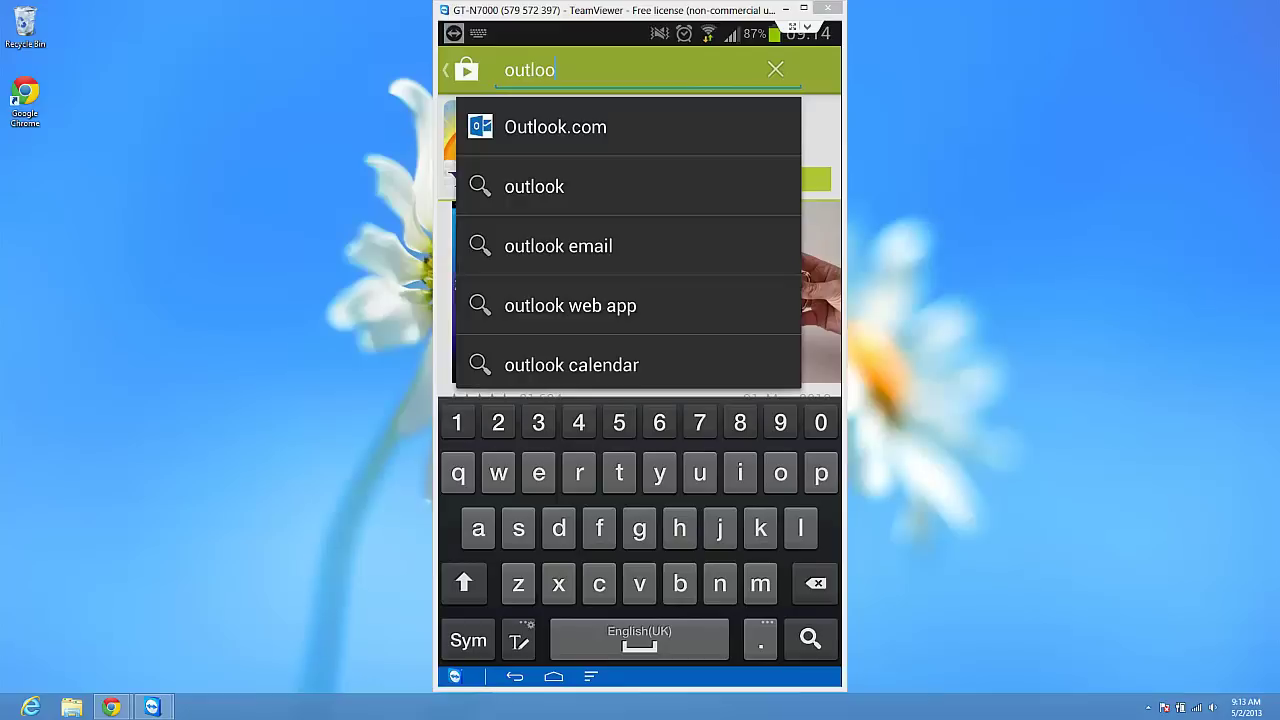
key(Escape)
key(Escape)
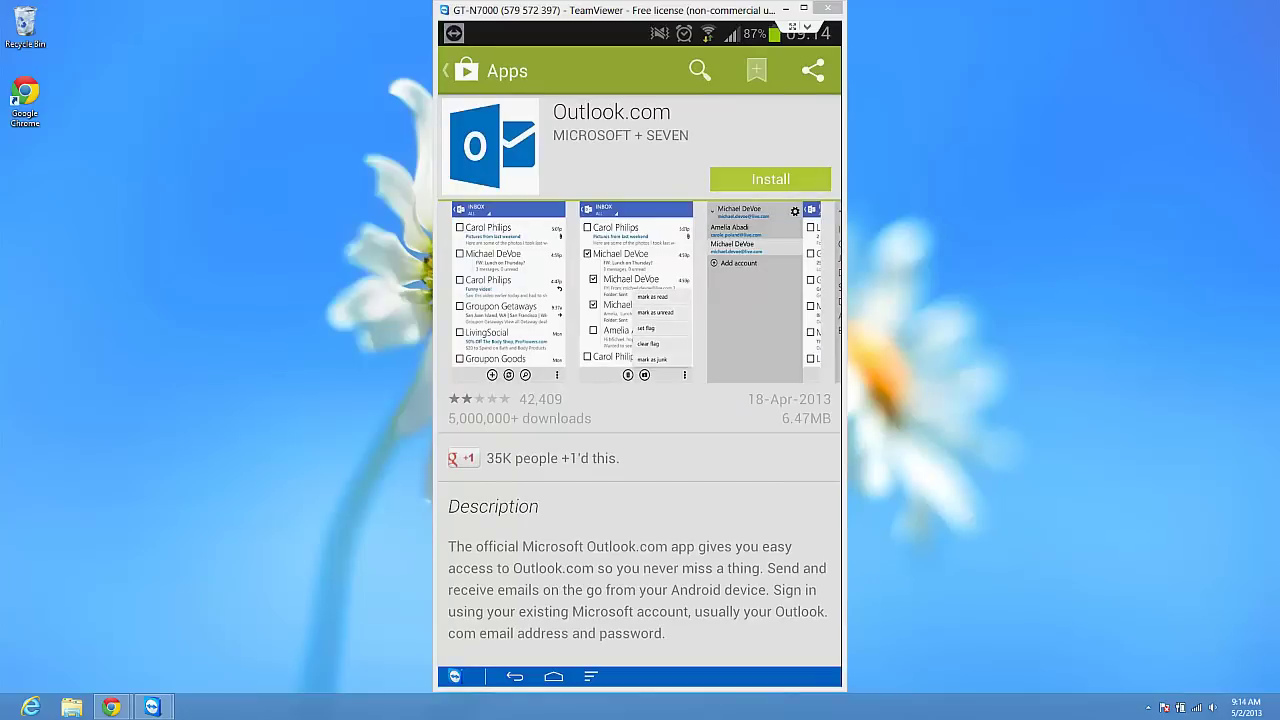
scroll(640, 428, down, 6)
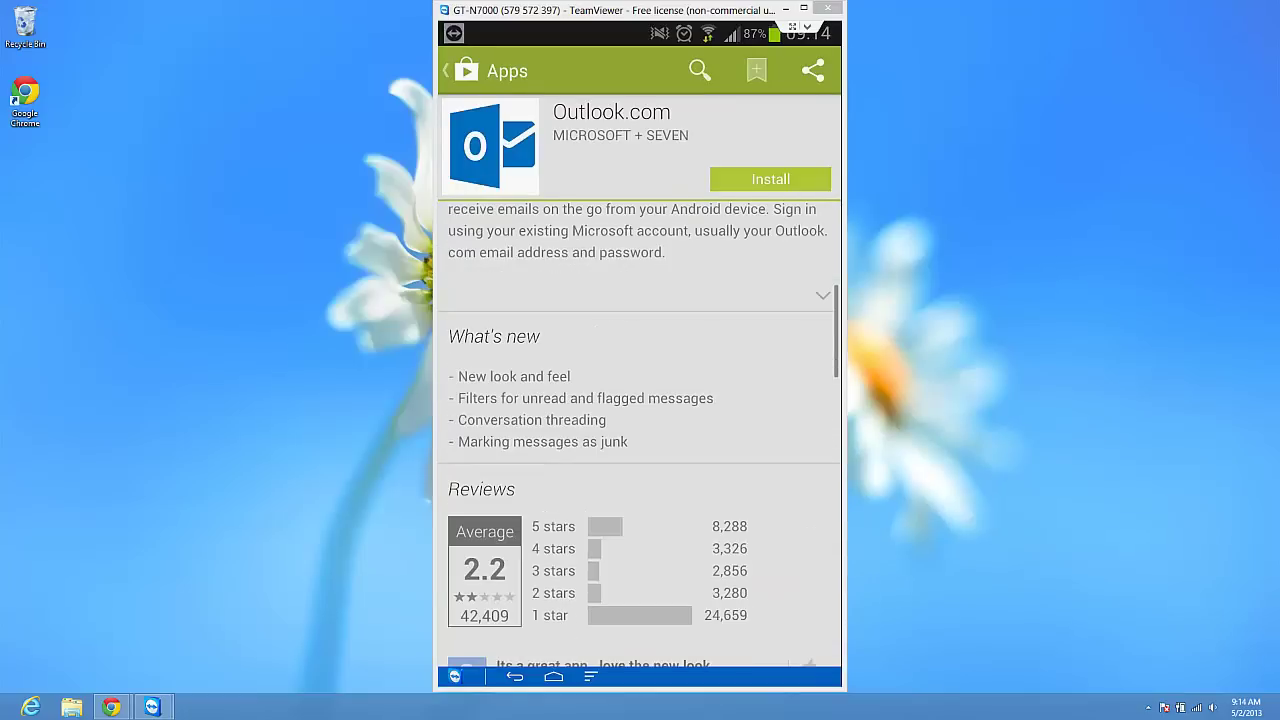
scroll(640, 430, up, 8)
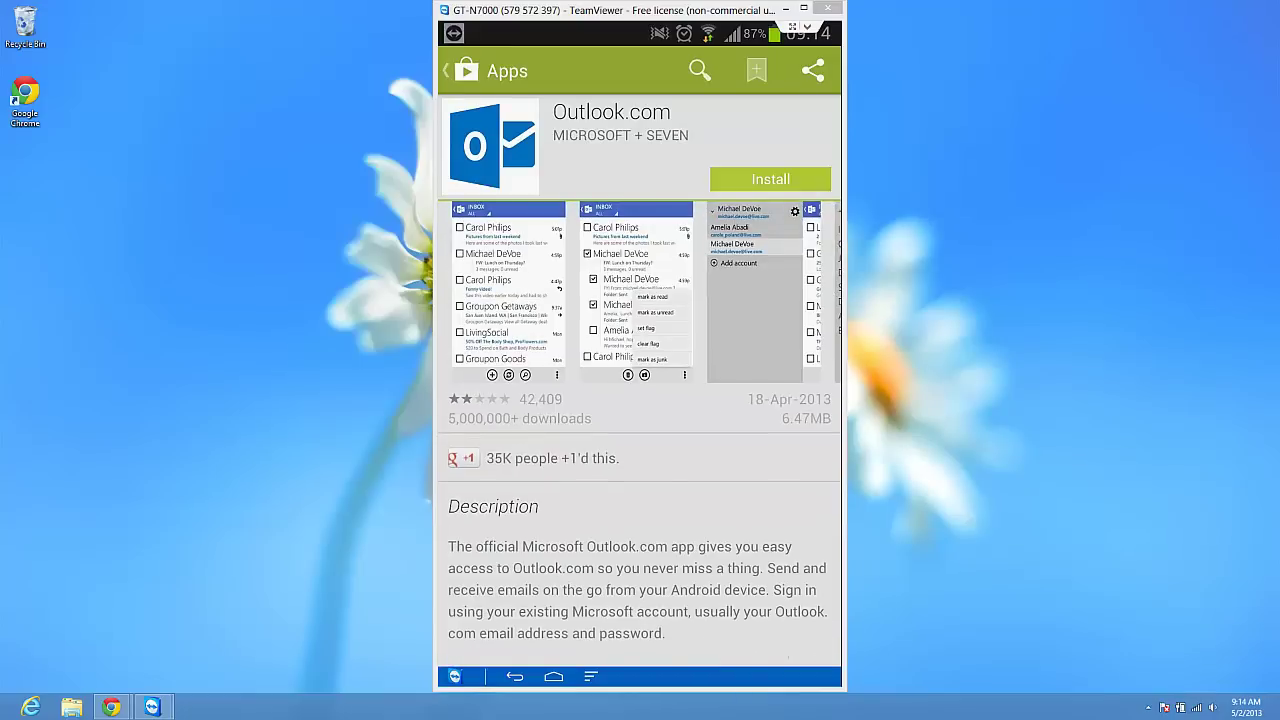
click(770, 179)
- Expand Outlook.com's full permissions list, review it, and accept so installation starts
scroll(643, 362, down, 1)
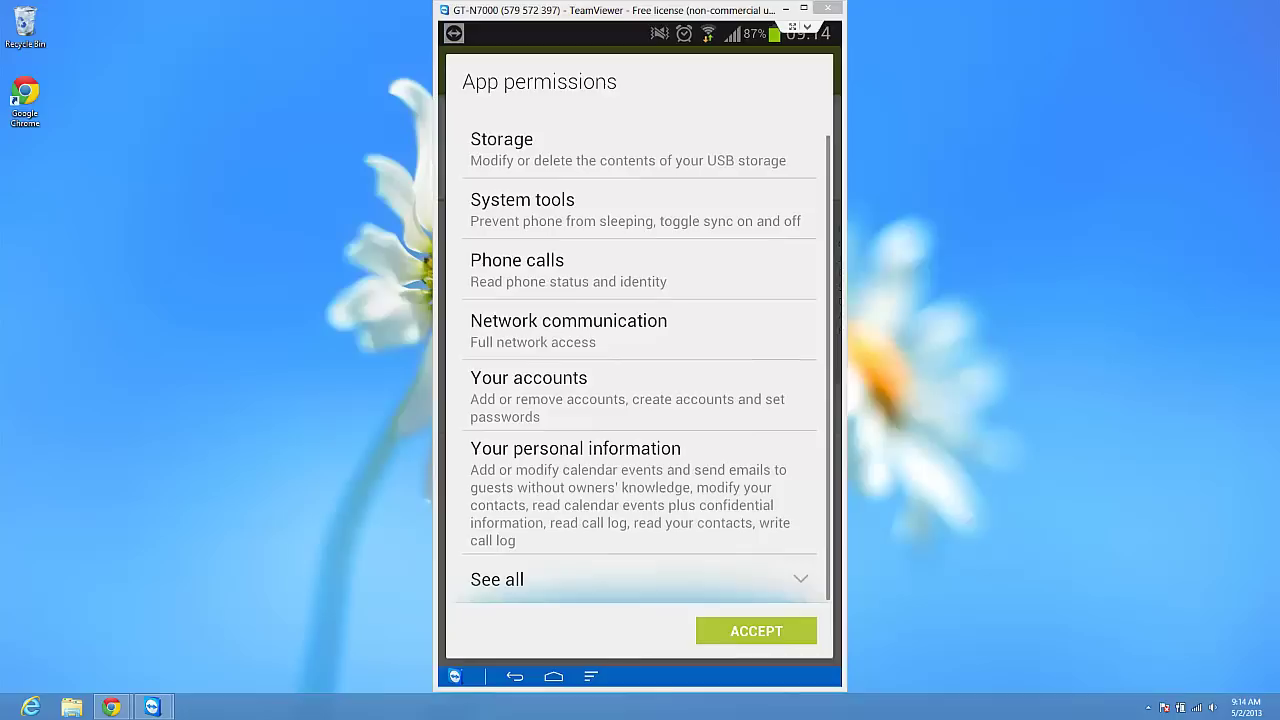
scroll(643, 362, up, 1)
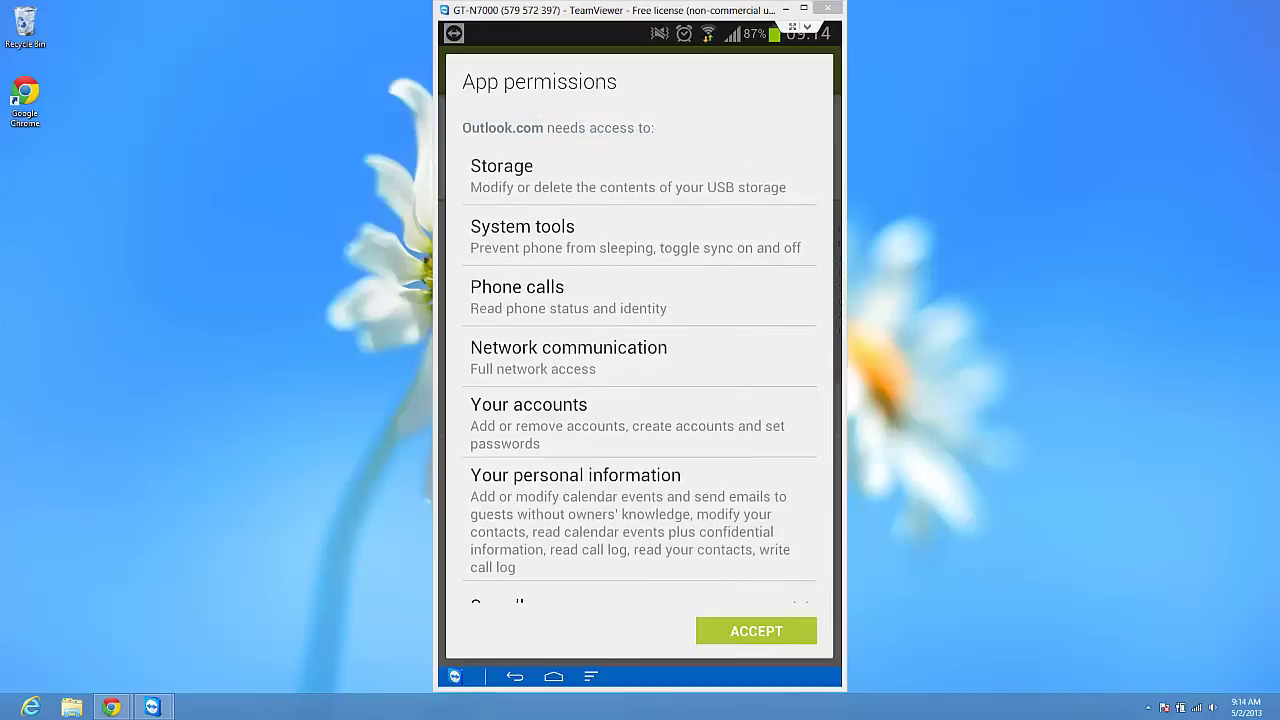
scroll(643, 355, down, 1)
click(600, 580)
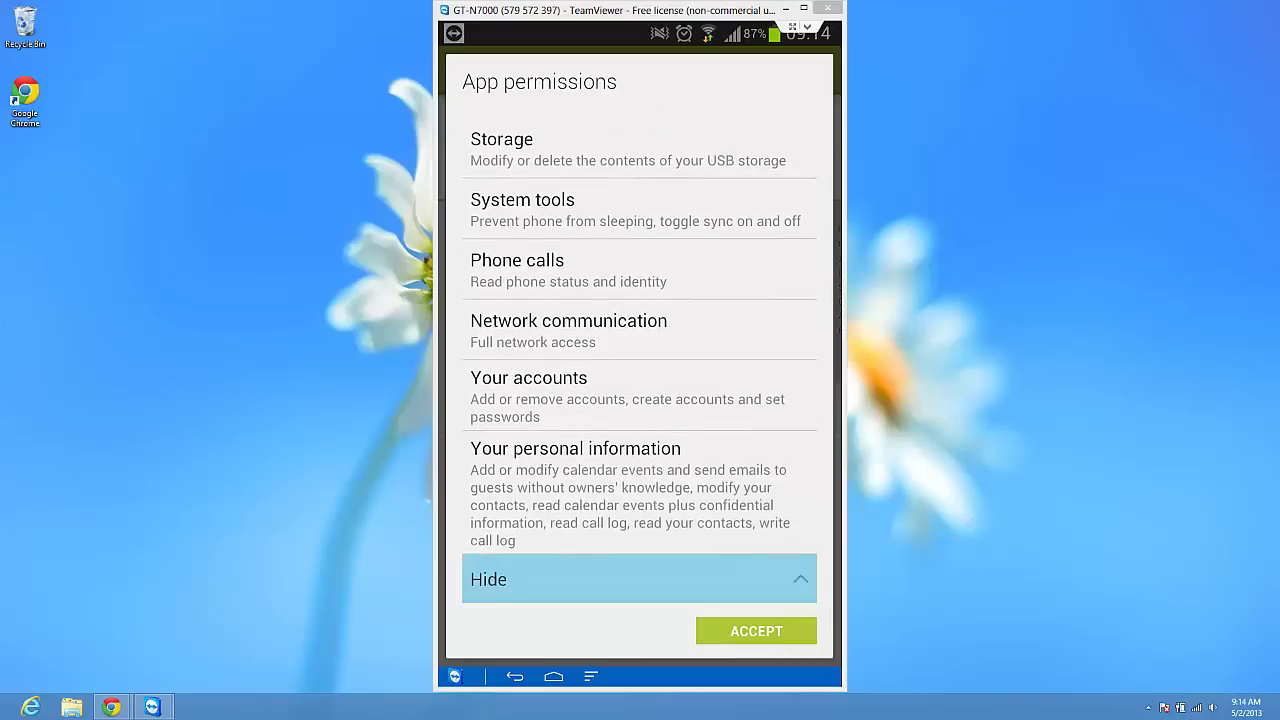
scroll(640, 355, up, 5)
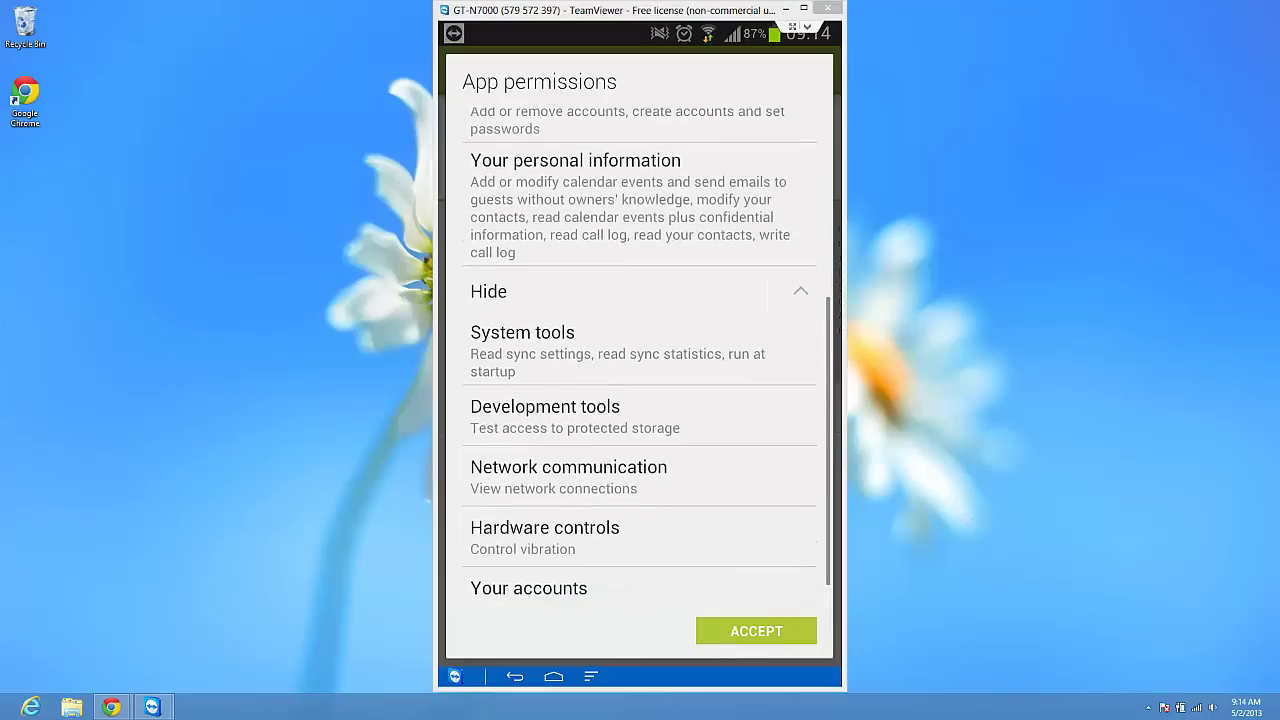
click(756, 630)
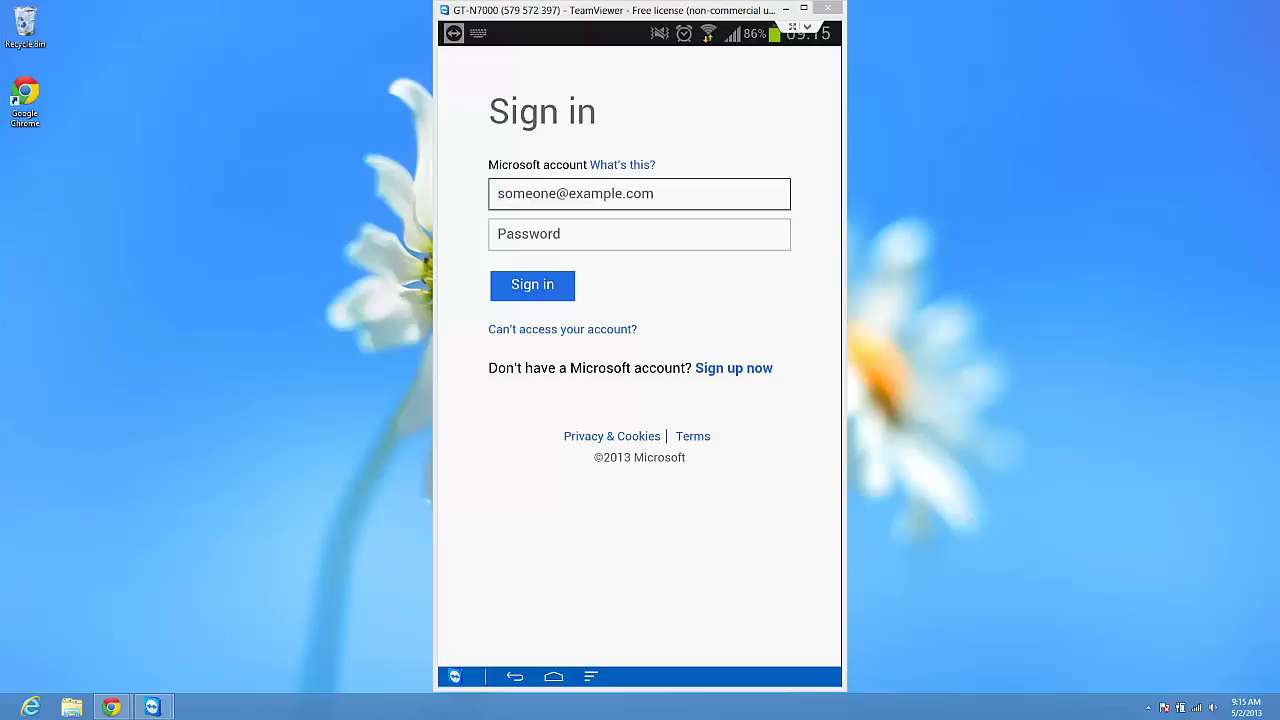
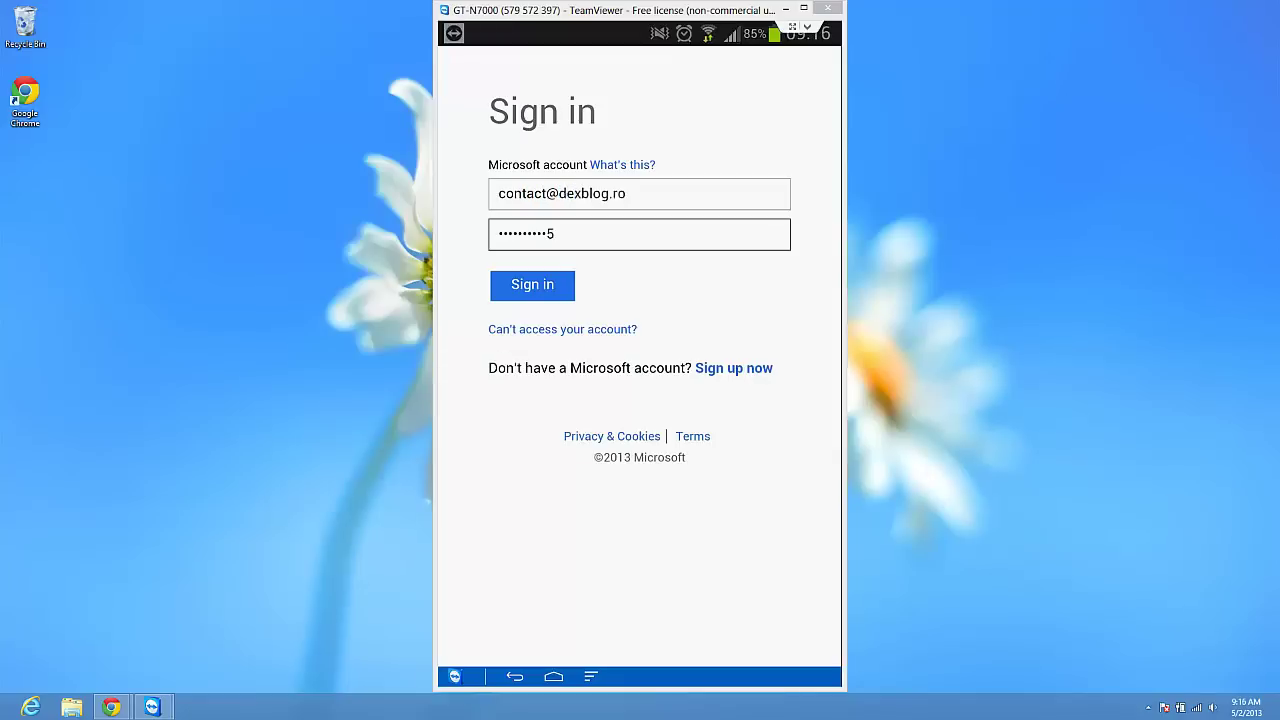
- Enter the Microsoft account e-mail address and password and submit the sign-in
key(Return)
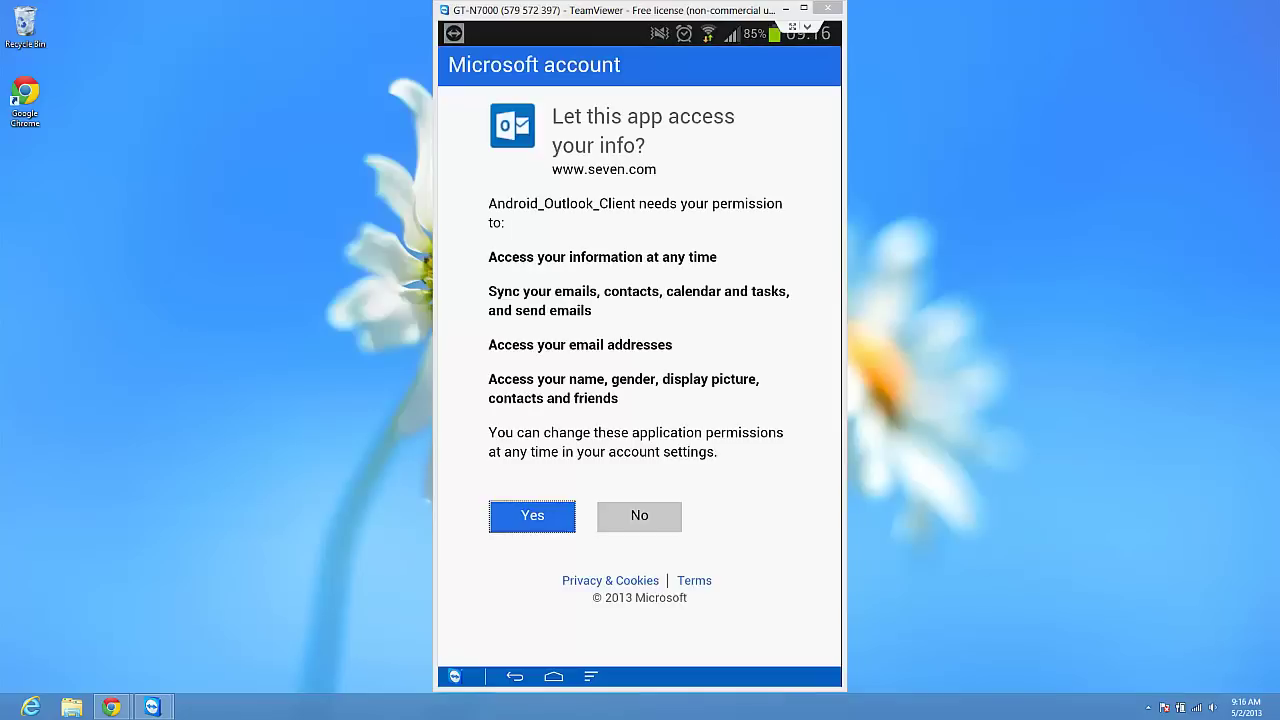
- Grant Outlook.com access to the account's emails, contacts and calendar
key(Return)
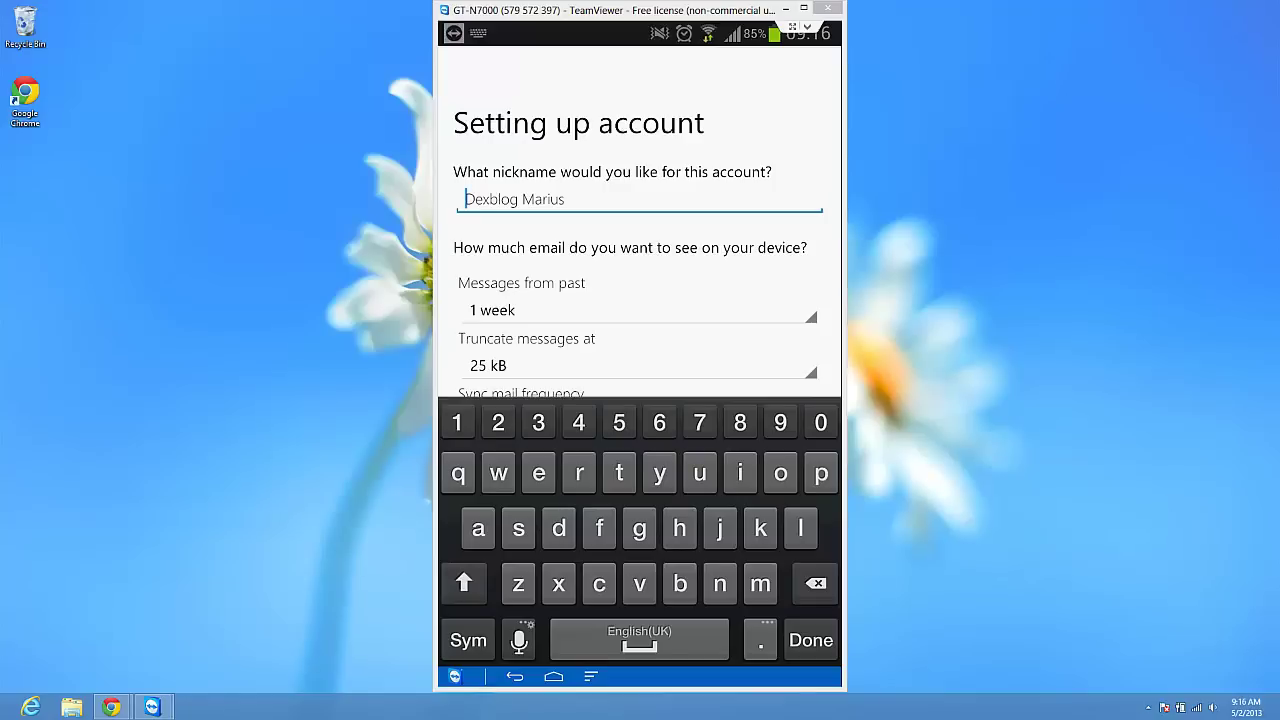
- Enter the account nickname, keep 1 week, 25 kB and Push sync, and finish setup
text(marius)
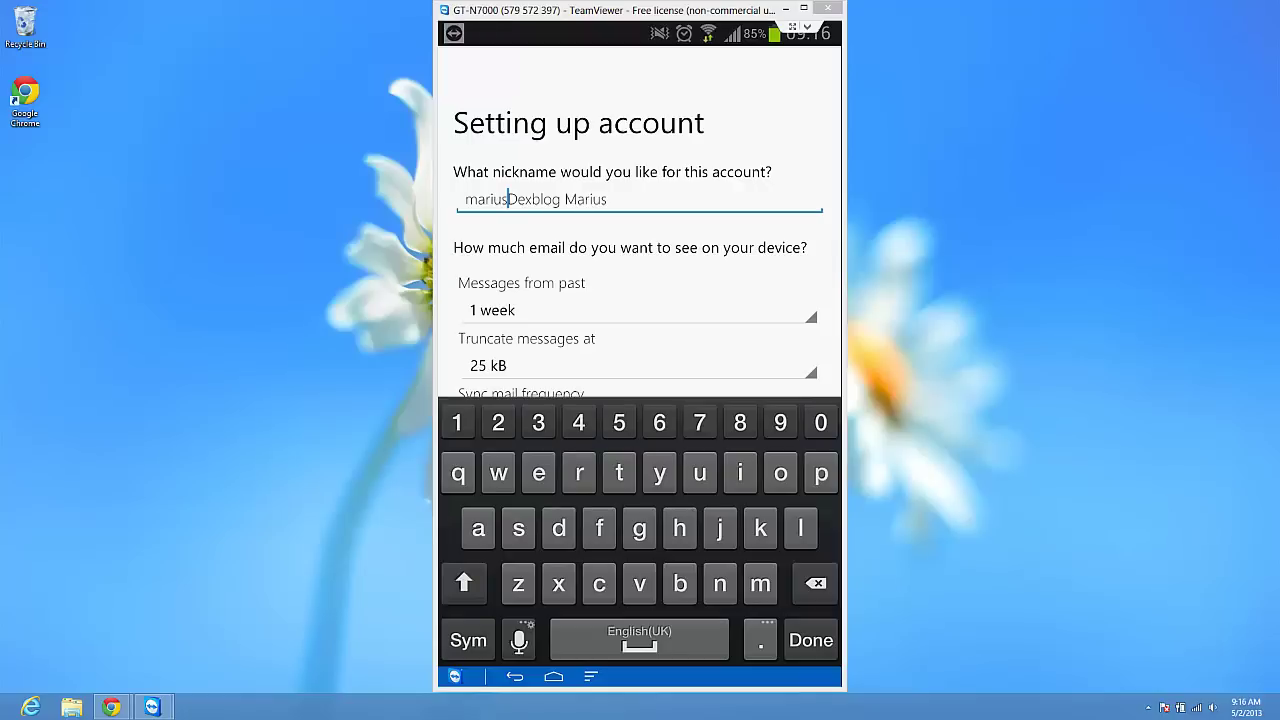
key(Return)
key(Return)
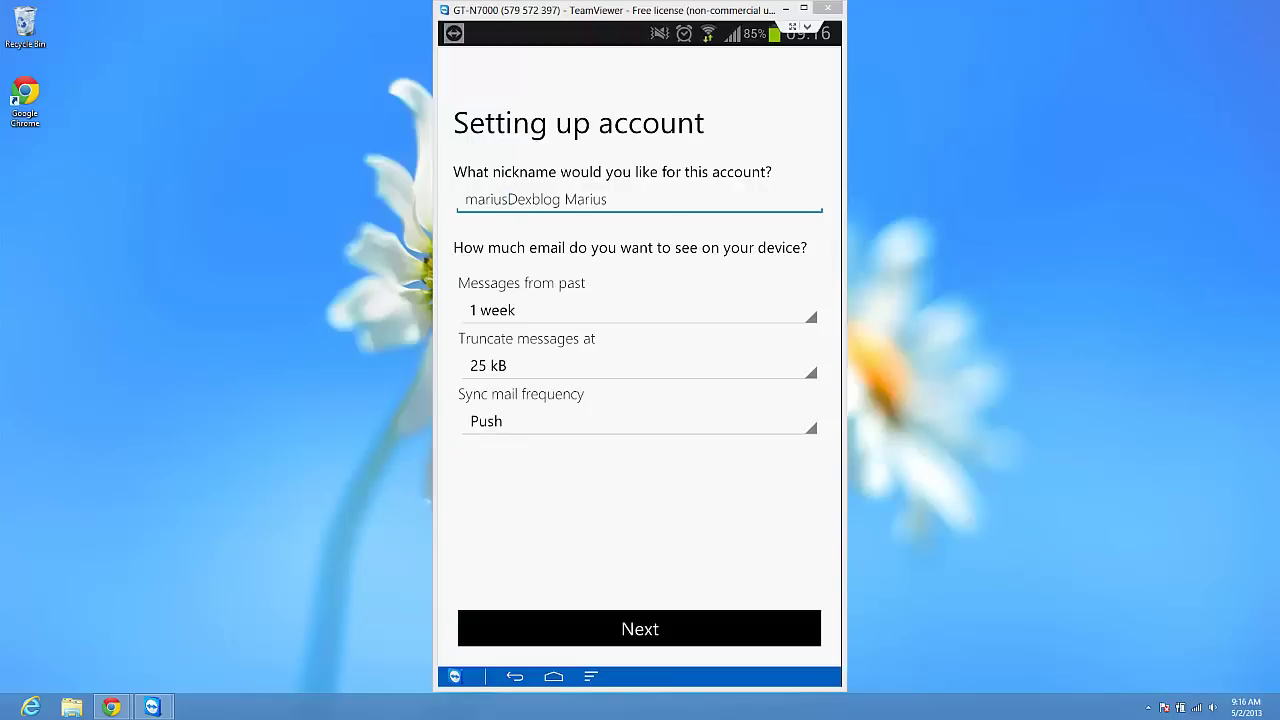
key(Tab)
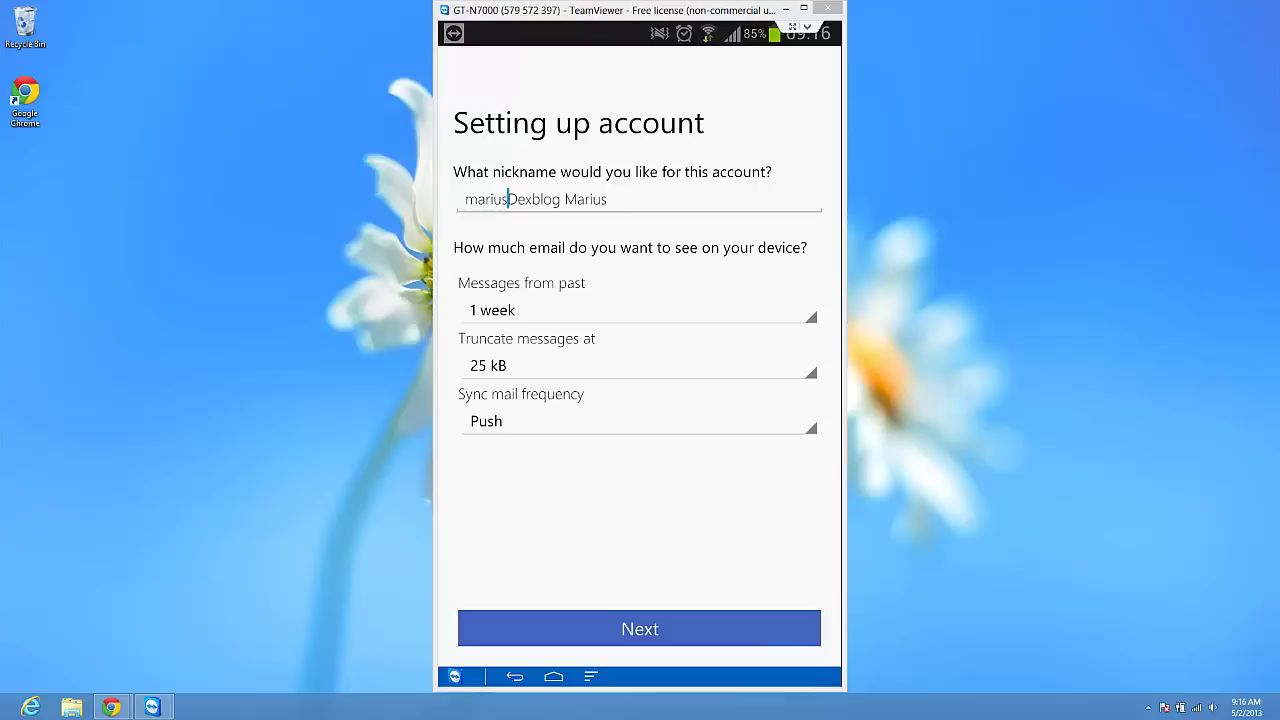
key(Return)
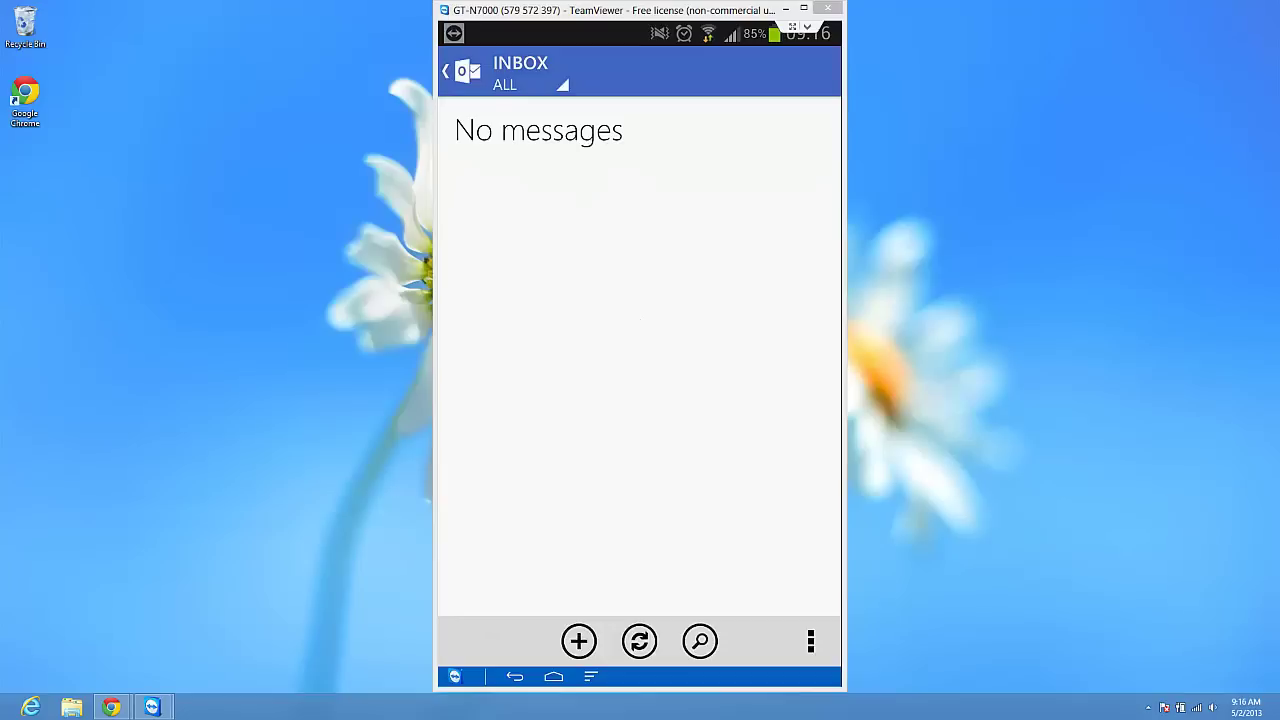
- View the inbox's All, Flagged and Unread filter options, then close them keeping All
click(528, 84)
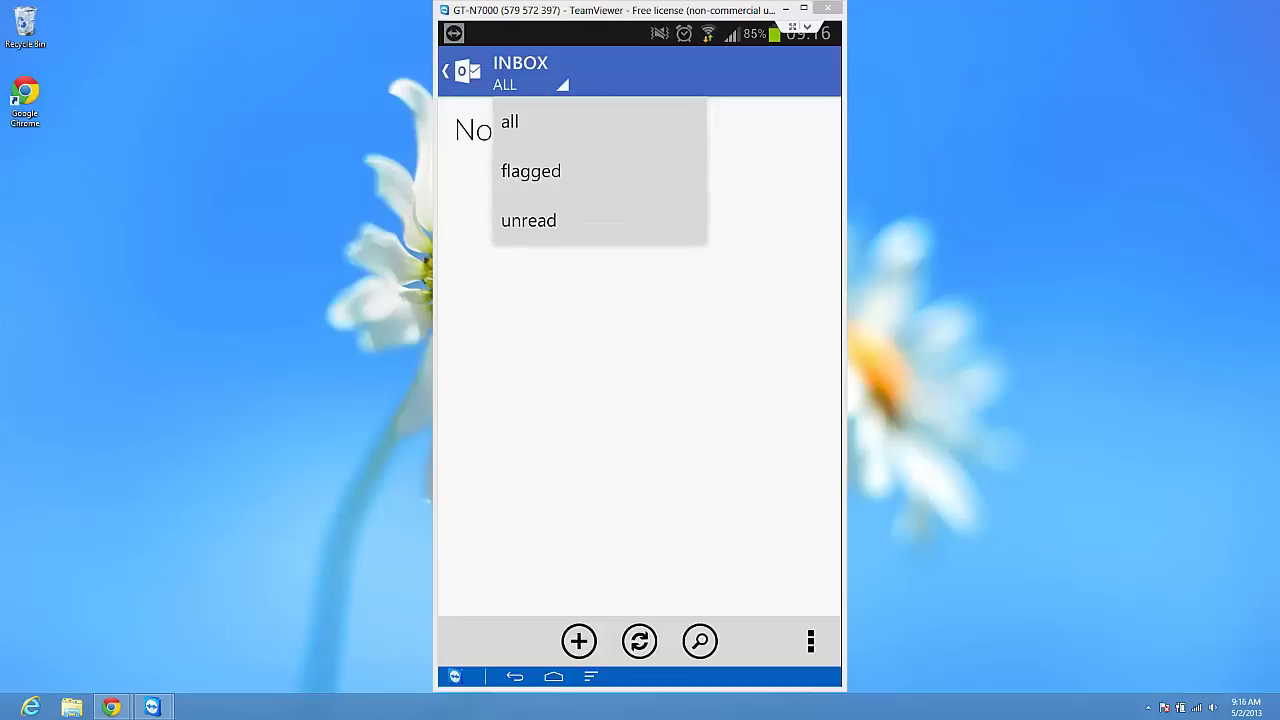
key(Escape)
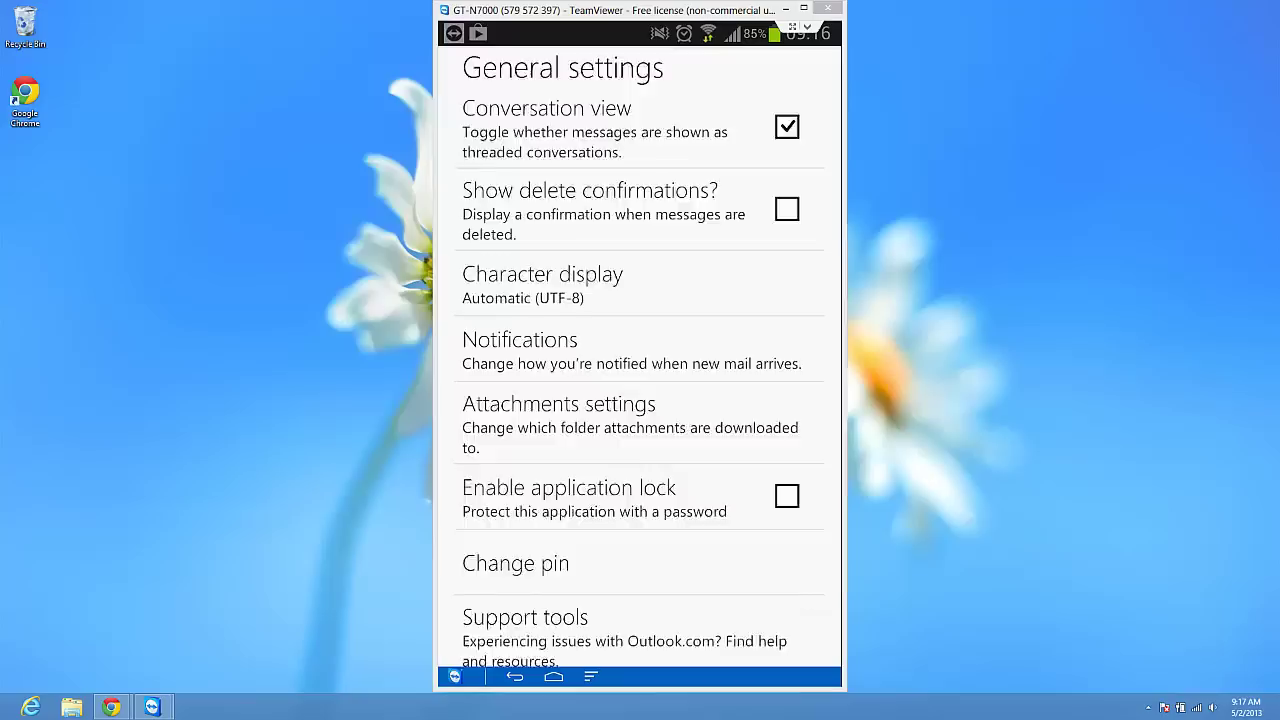
- Scroll through the General settings, then back out to the account's folder list
scroll(640, 356, down, 1)
scroll(640, 356, down, 1)
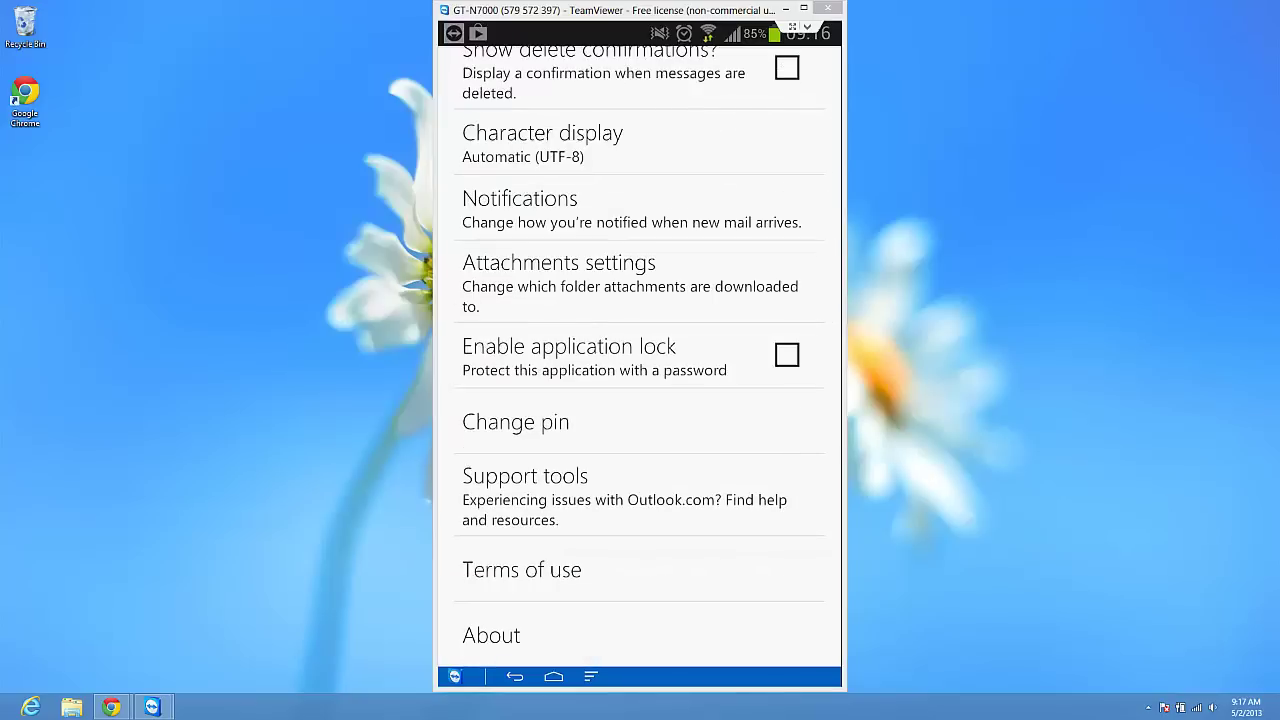
key(Escape)
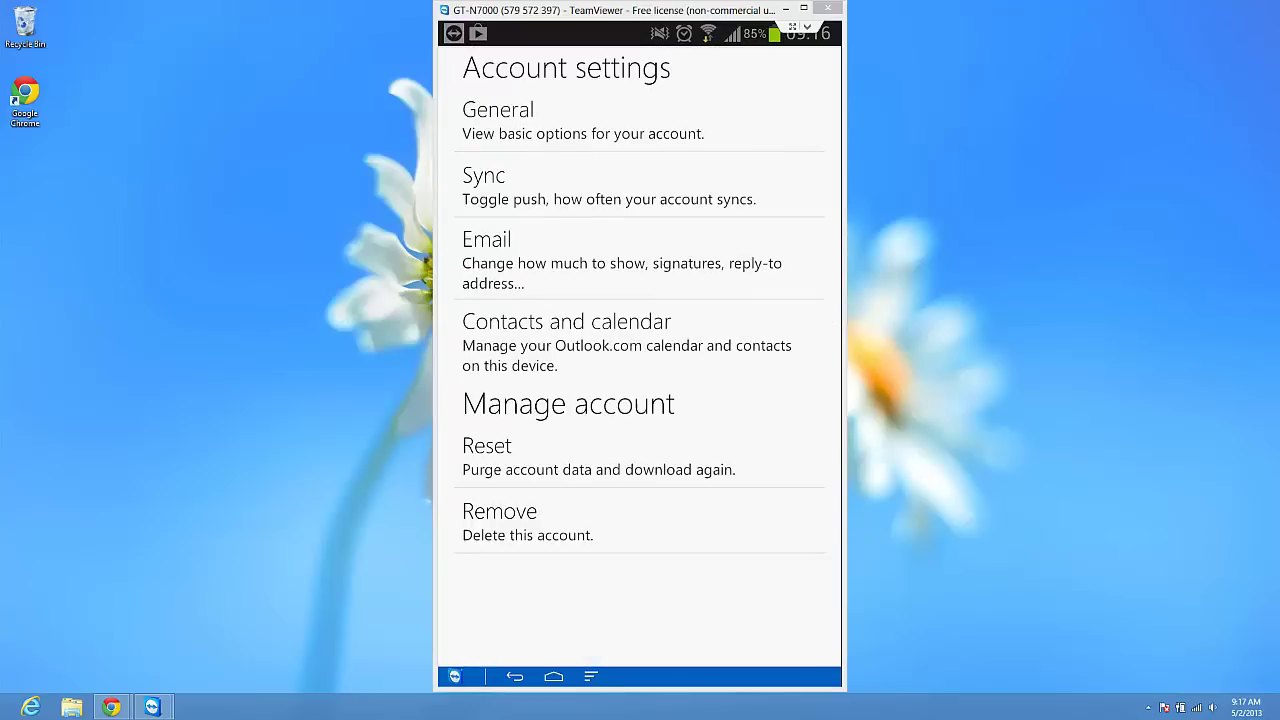
key(Escape)
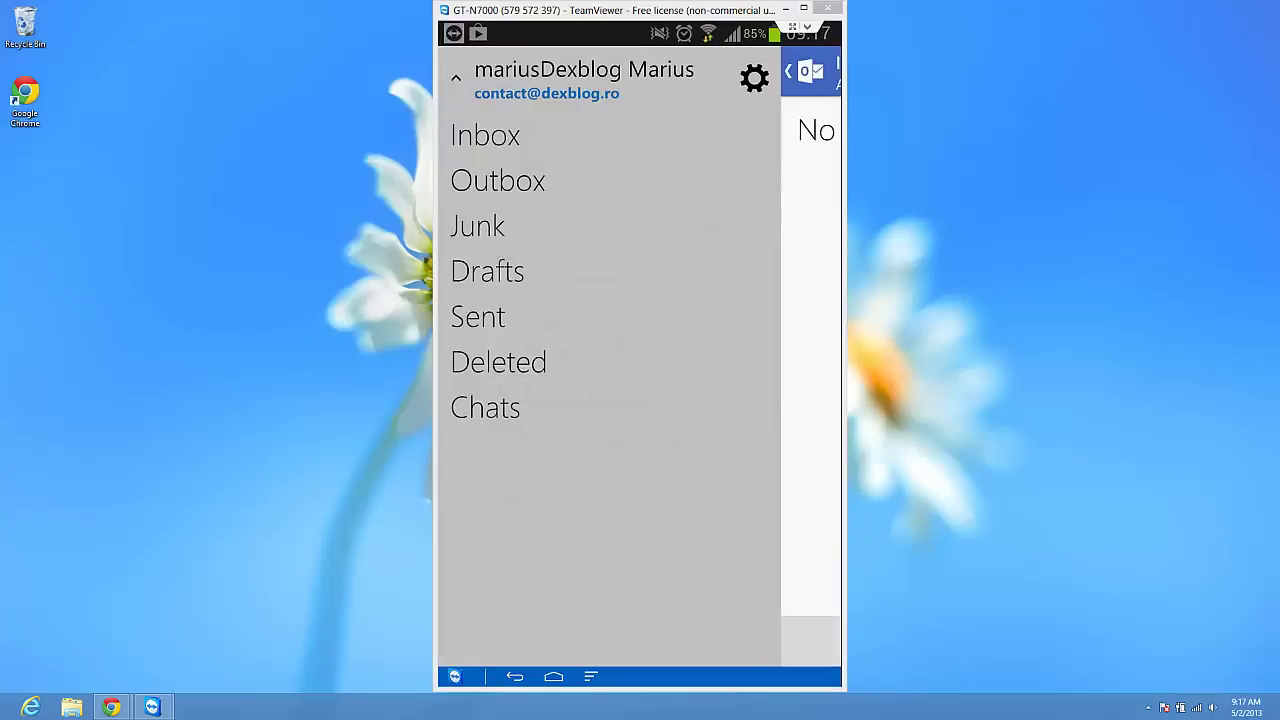